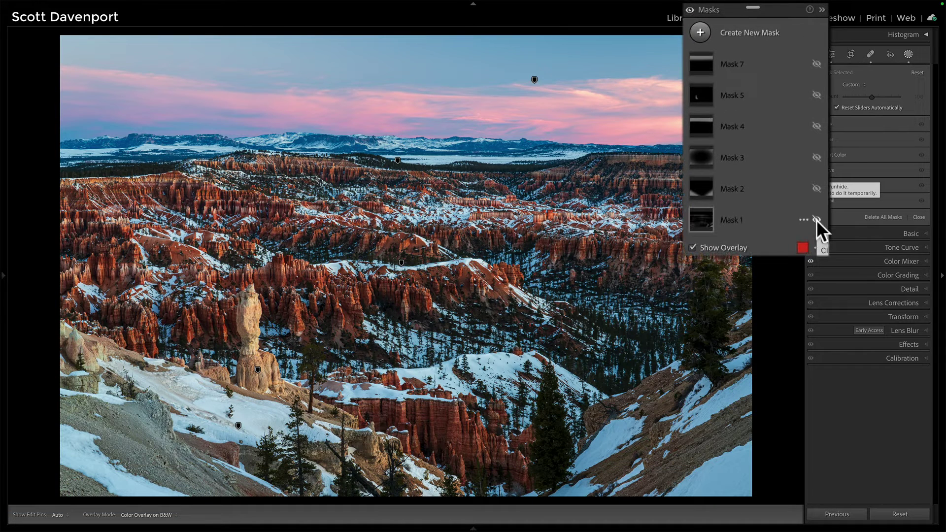
Turn visibility back on for Masks 1, 2, 3, 4, 5 and 7 in the Masks panel.
left_click(817, 219)
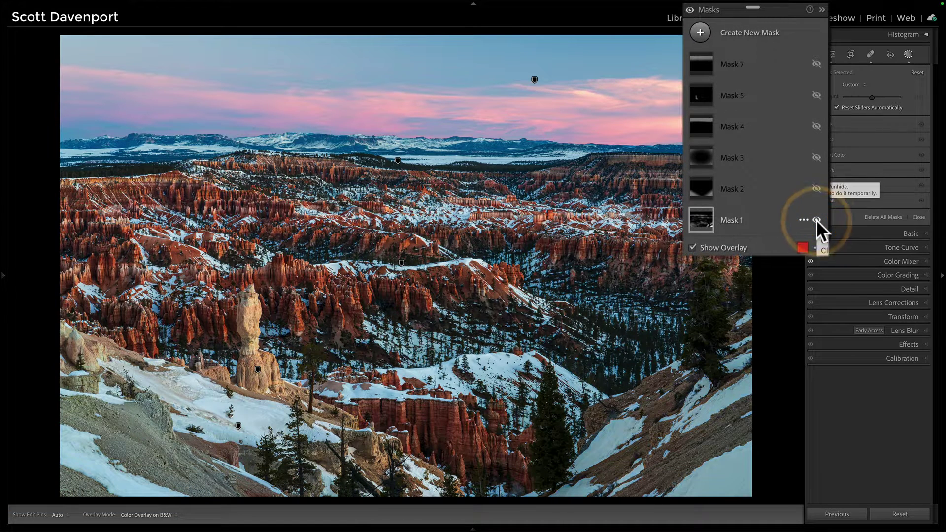
left_click(816, 188)
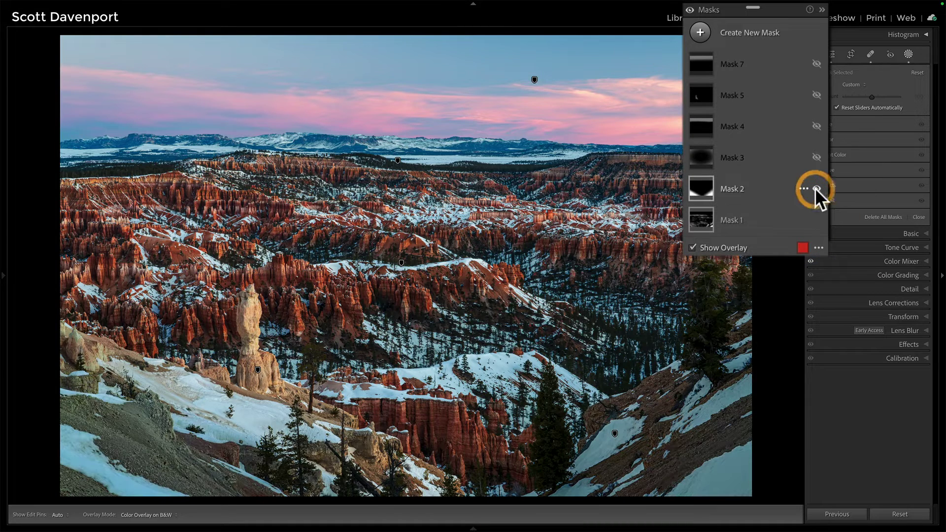
left_click(816, 158)
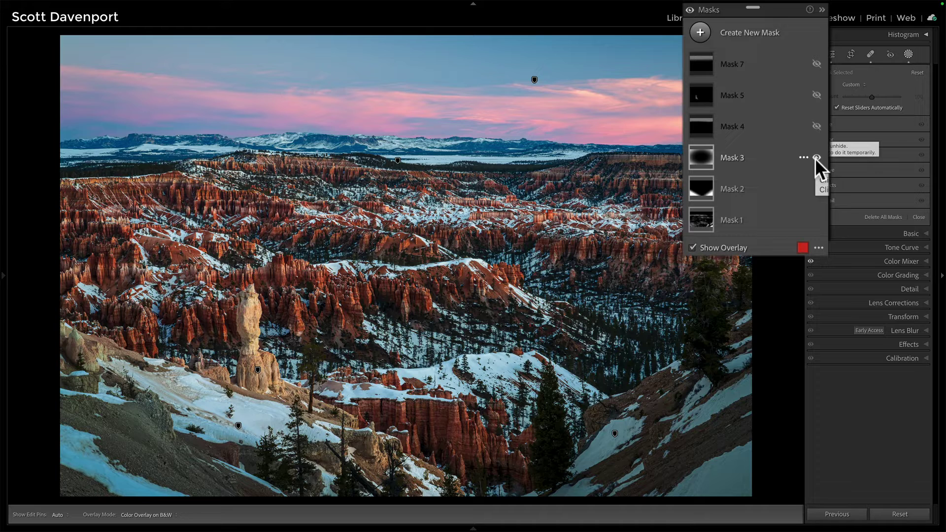
left_click(816, 126)
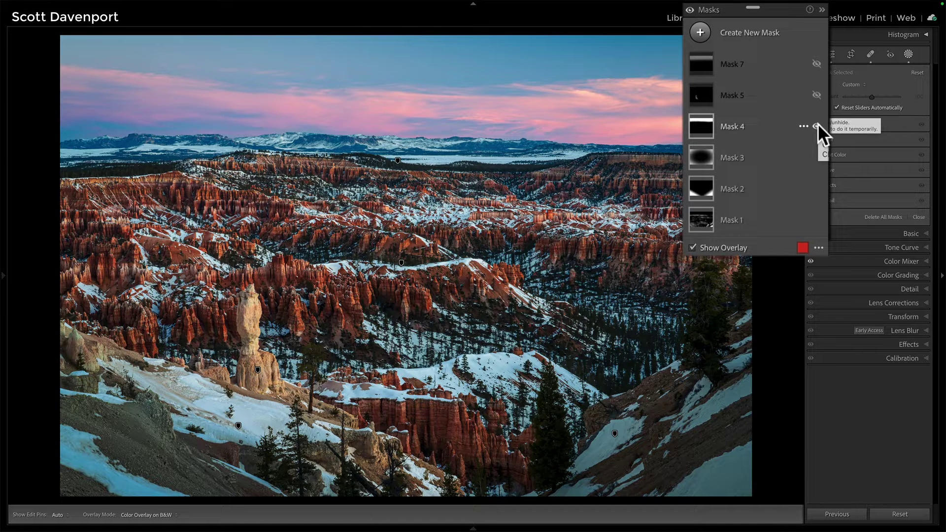
left_click(816, 94)
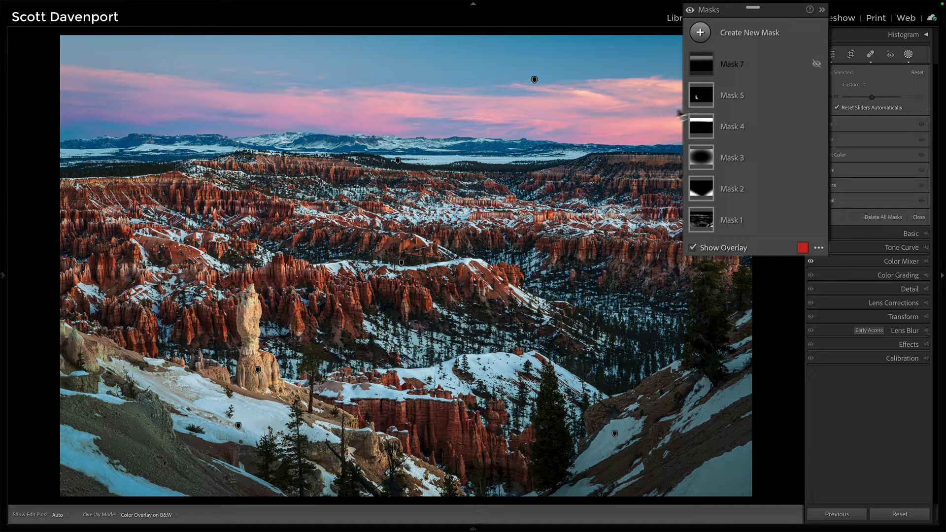
left_click(817, 64)
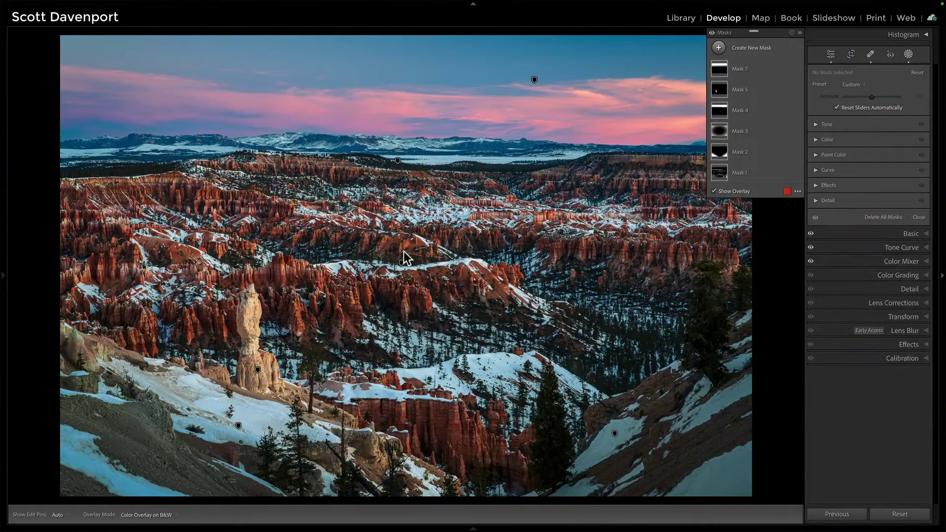
key("z")
scroll(373, 238, "left", 10)
scroll(373, 237, "up", 4)
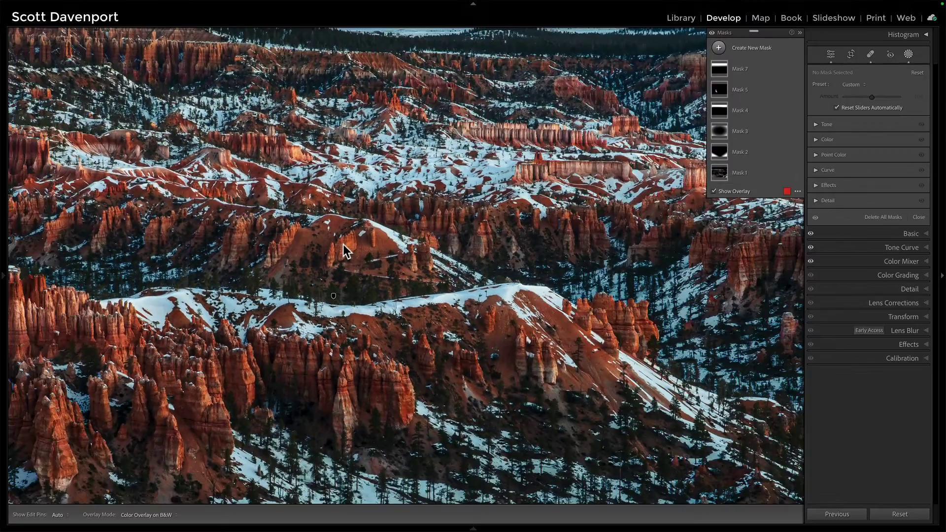
key("z")
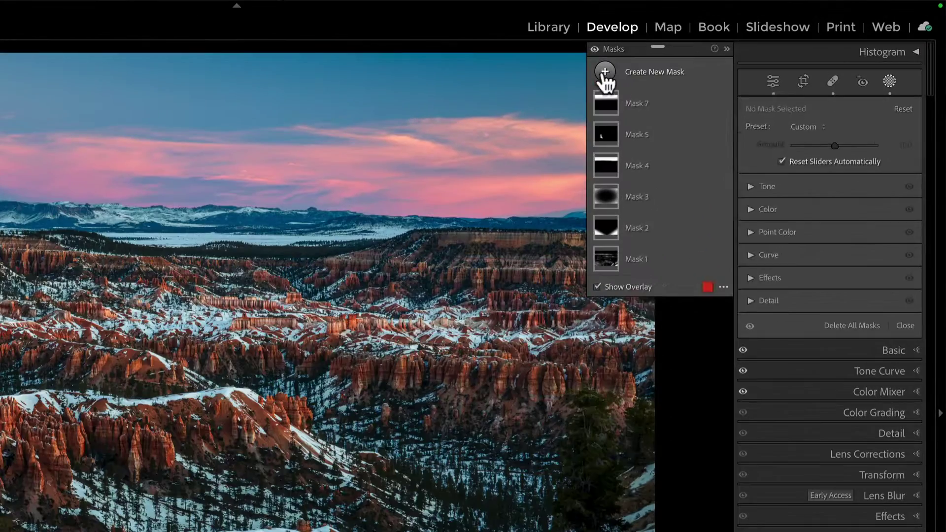
Add a new radial gradient mask, enlarged and positioned over the midground hoodoos, feather 53.
left_click(718, 48)
left_click(670, 235)
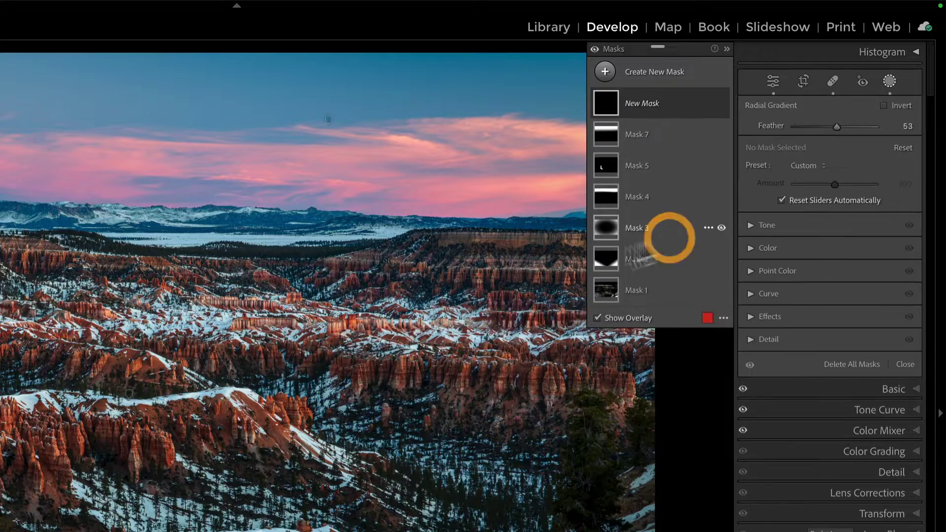
left_click_drag(49, 343, 261, 426)
left_click_drag(596, 427, 808, 518)
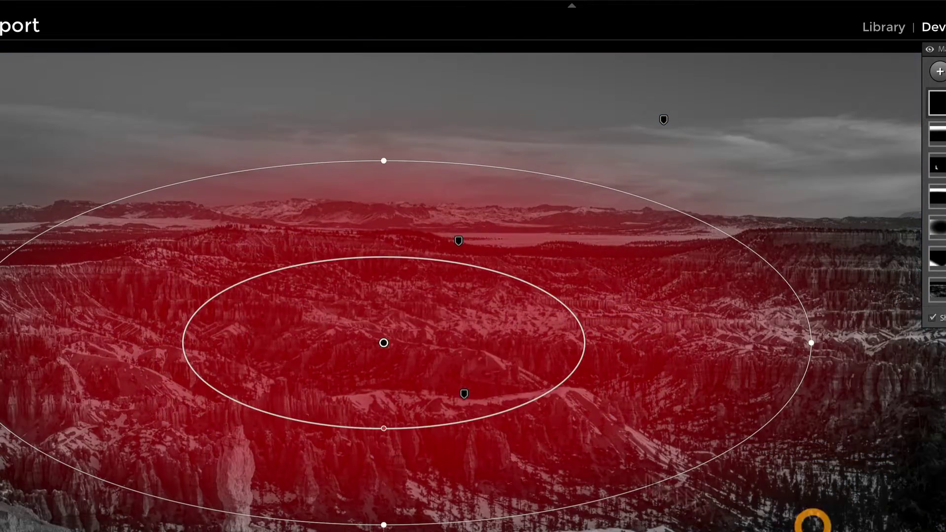
left_click_drag(391, 345, 450, 394)
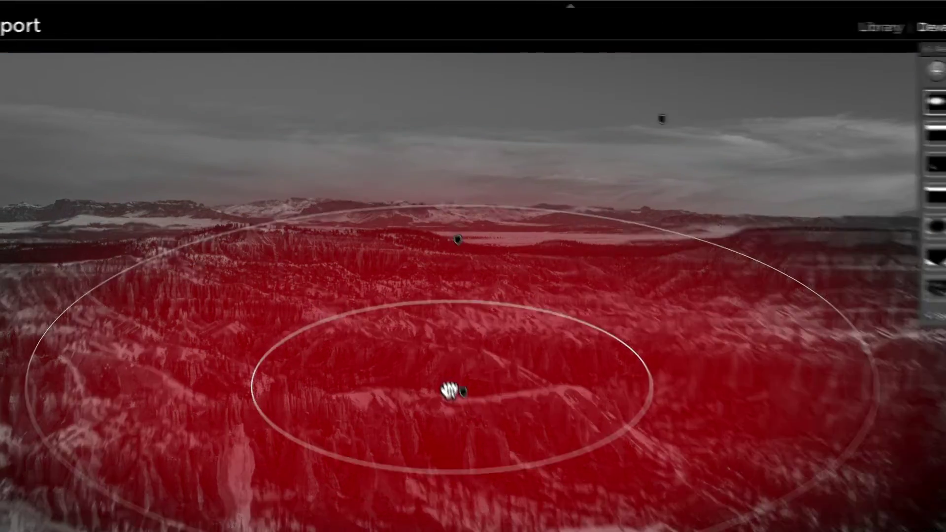
left_click(450, 395)
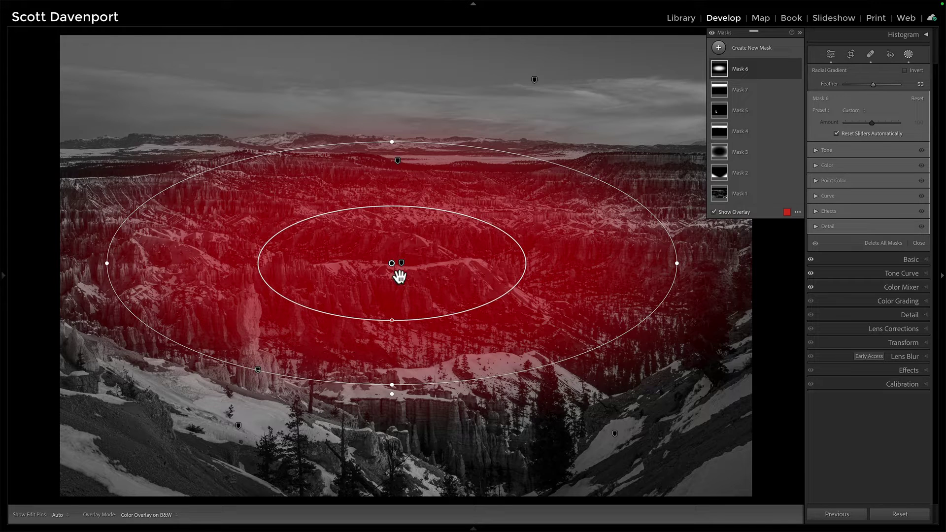
left_click(760, 70)
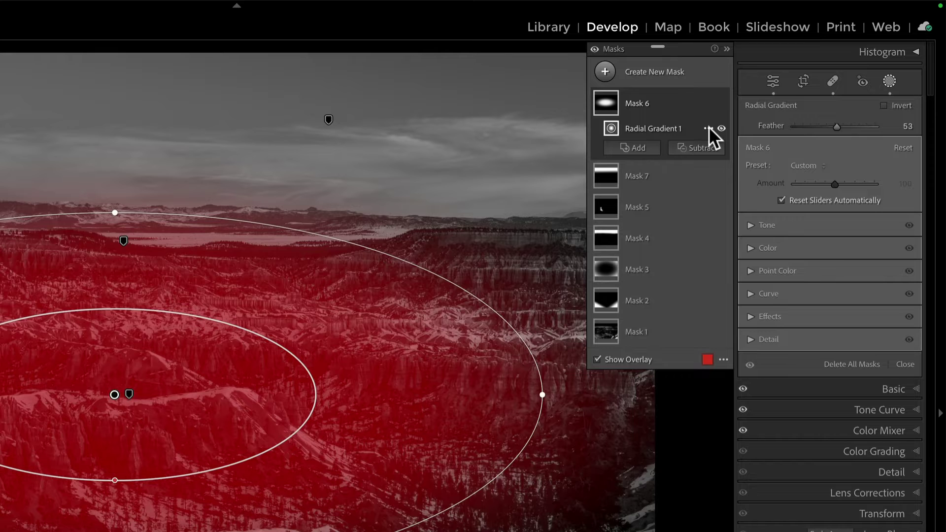
Intersect Radial Gradient 1 with a Luminance Range sampled from a sunlit hoodoo slope (15/40–60/85).
left_click(708, 129)
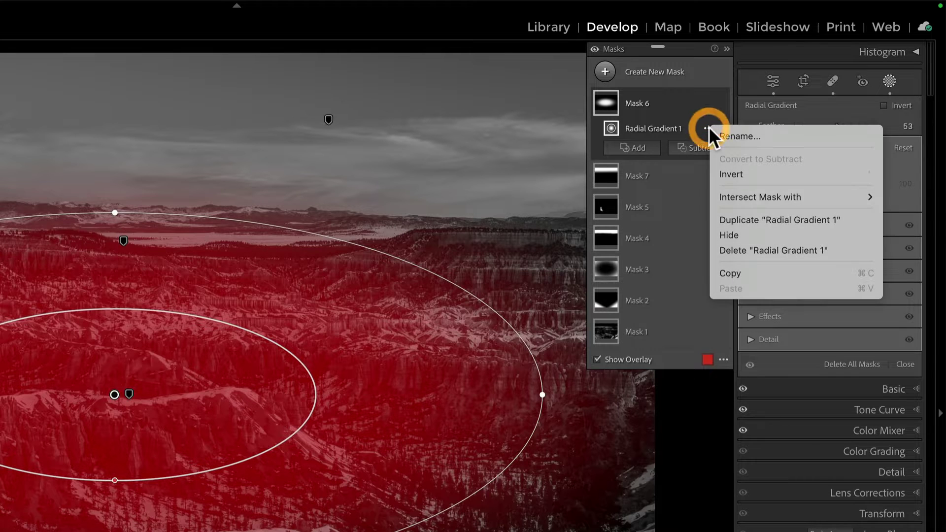
mouse_move(723, 194)
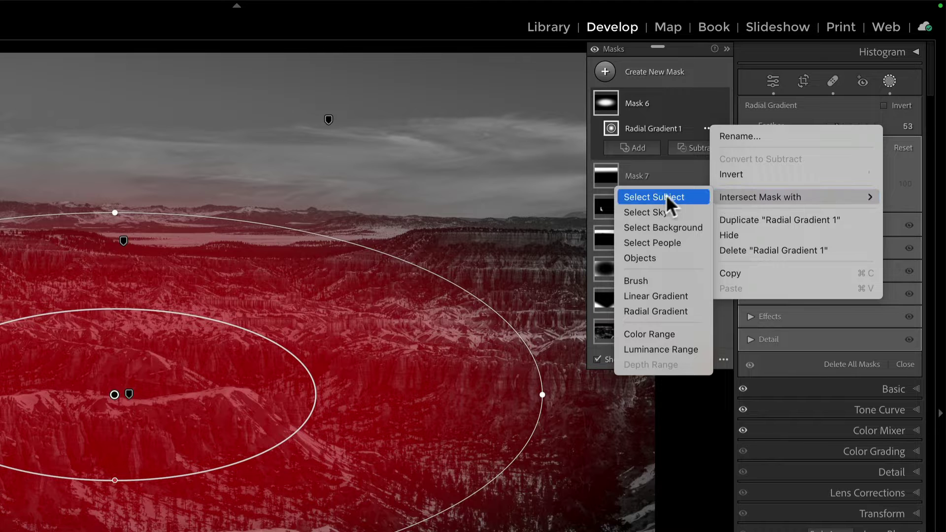
left_click(636, 351)
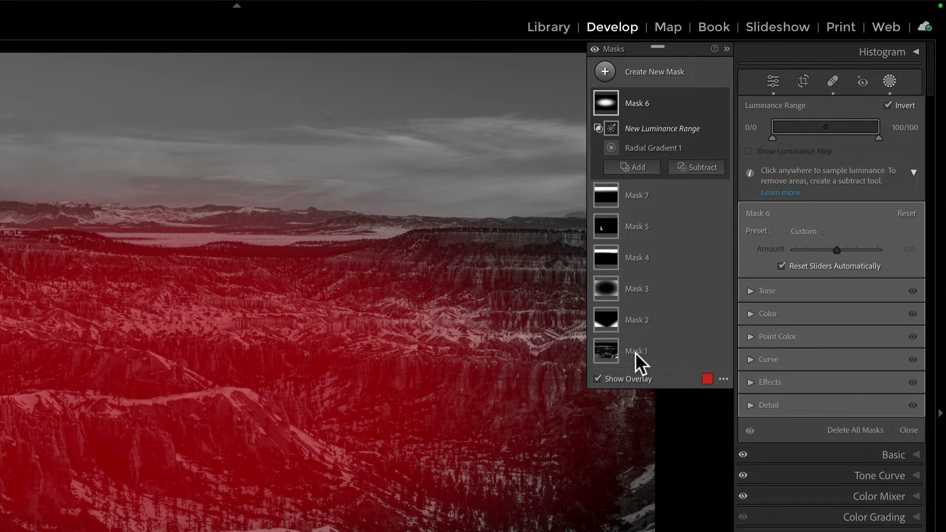
key("z")
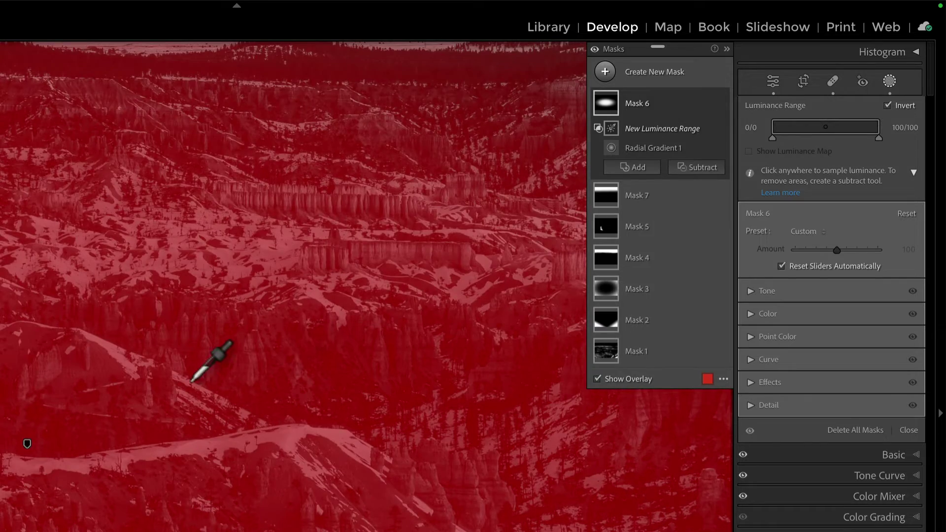
key("o")
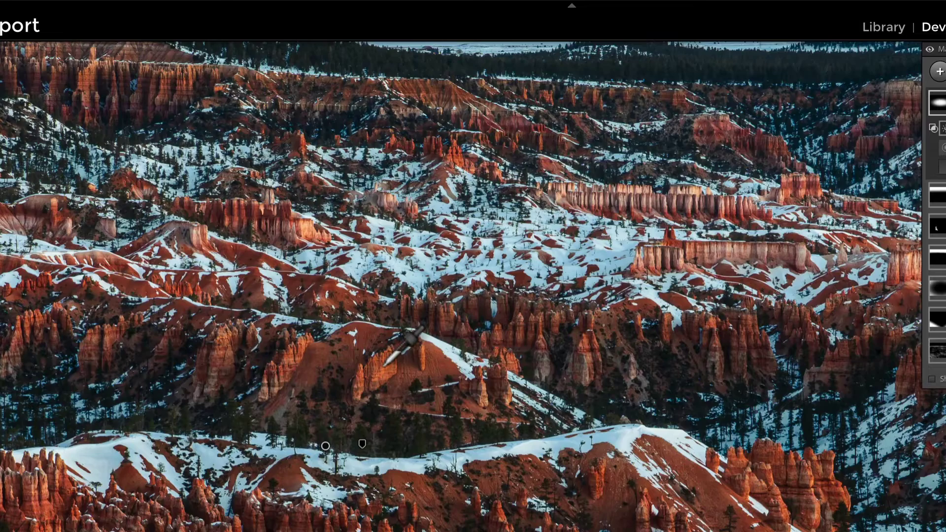
left_click(383, 366)
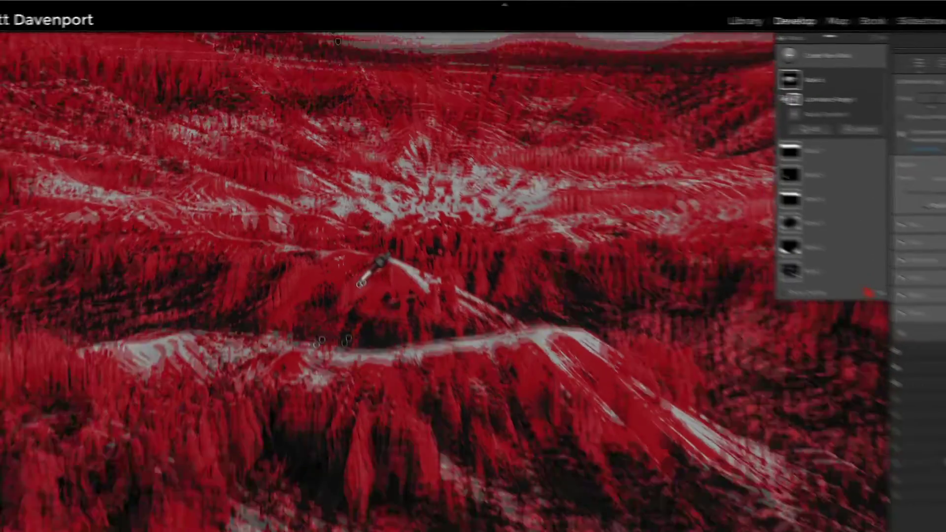
key("z")
mouse_move(720, 72)
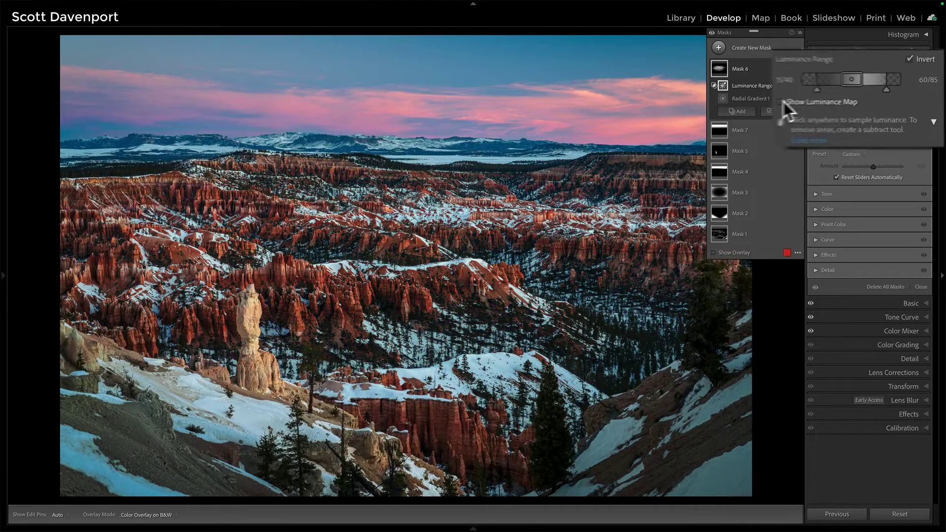
Adjust Luminance Range 1 to about 33/59–79/93, checking the hoodoos with the luminance map zoomed in.
left_click(814, 100)
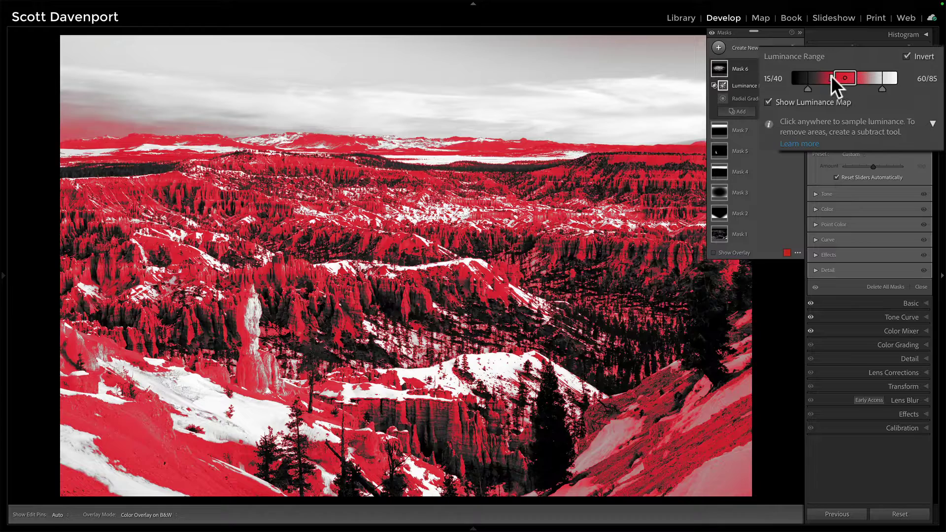
left_click_drag(842, 75, 850, 76)
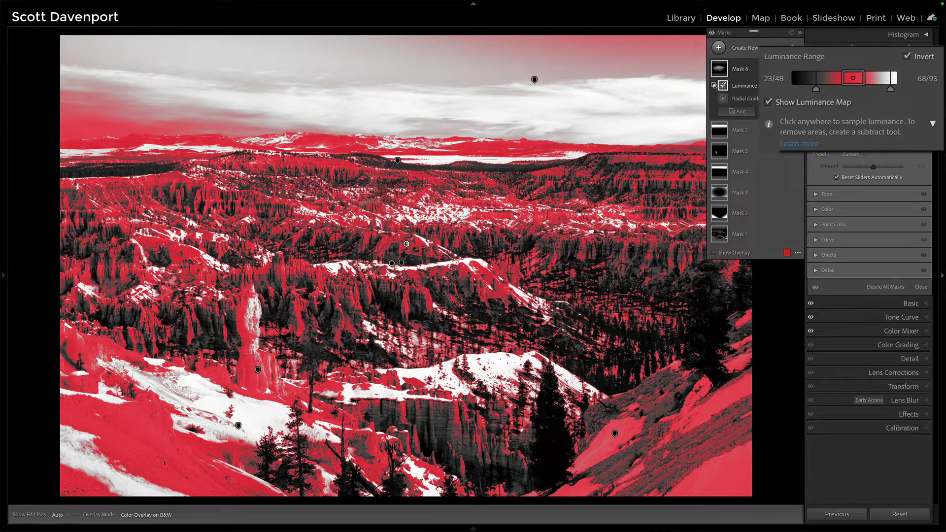
key("z")
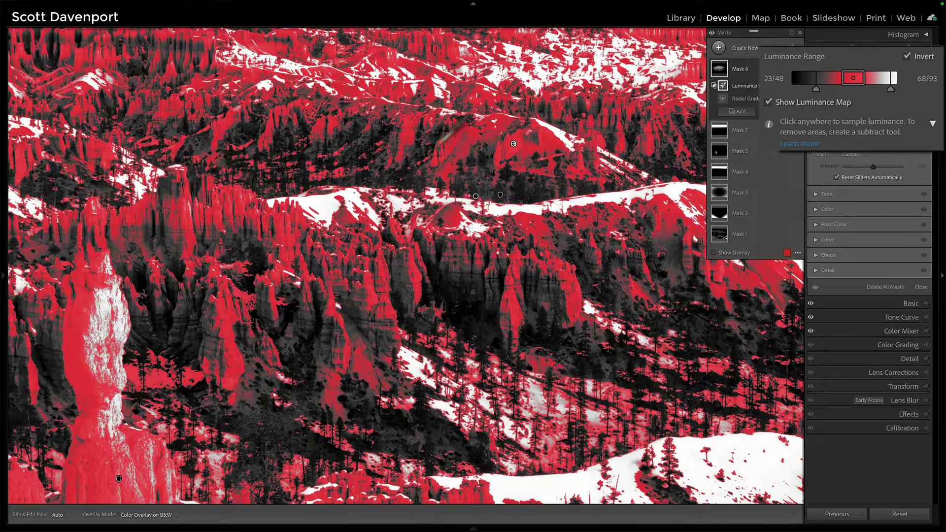
left_click_drag(852, 78, 863, 78)
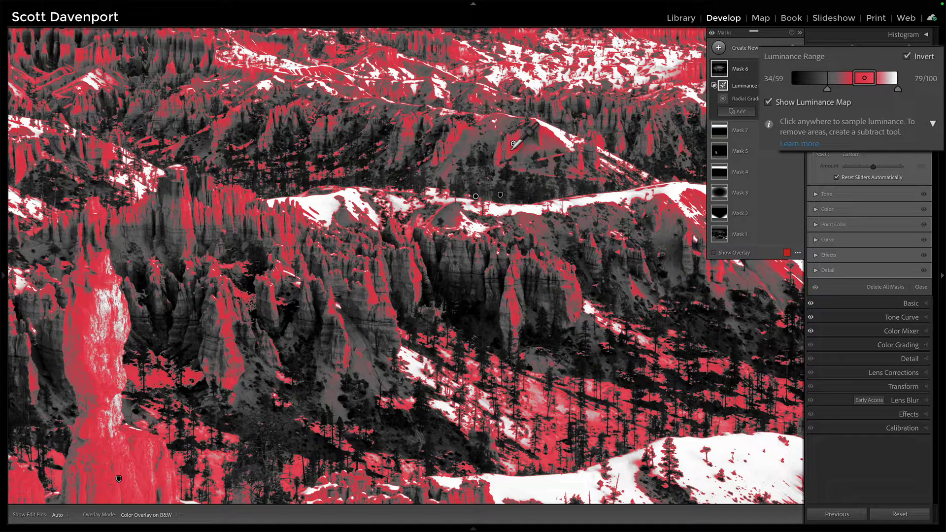
left_click_drag(898, 90, 891, 89)
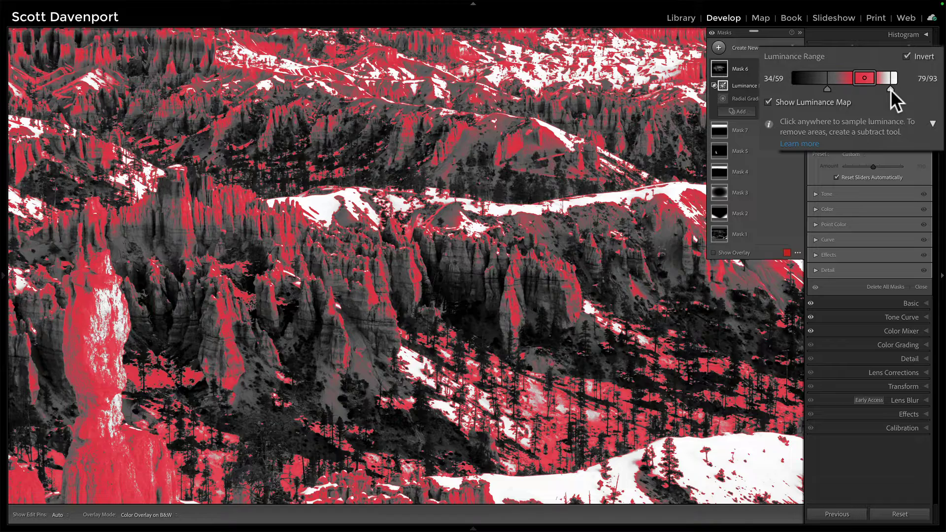
mouse_move(826, 89)
left_mouse_down()
mouse_move(805, 89)
mouse_move(826, 91)
left_mouse_up()
left_click(851, 90)
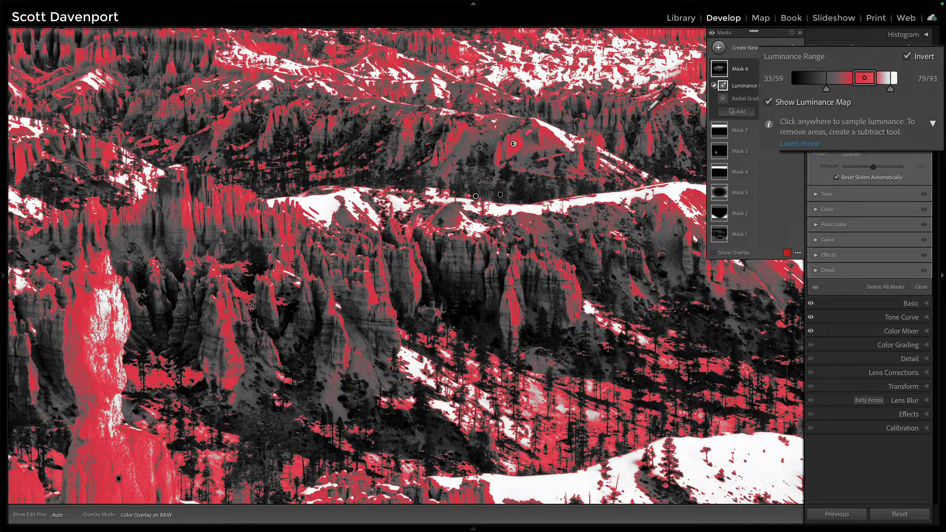
key("z")
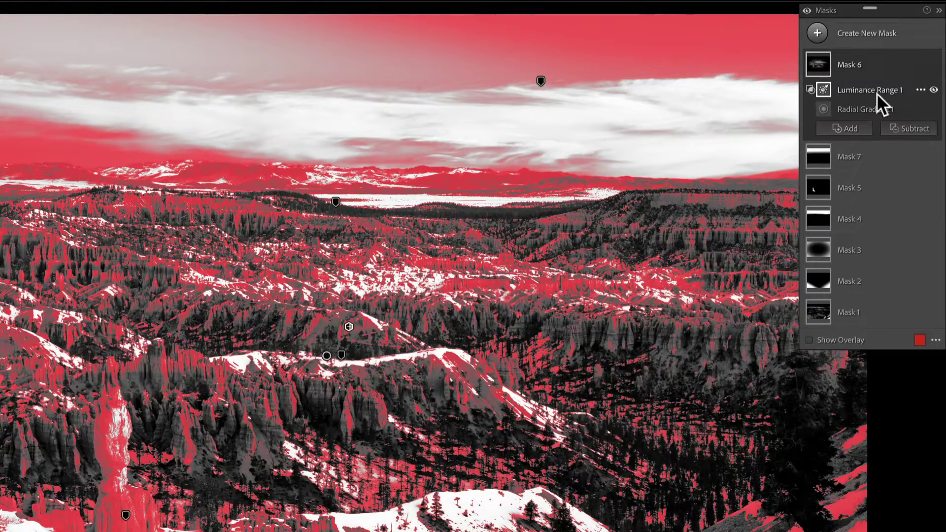
Flatten Radial Gradient 1 by lowering its top, shift it down, and turn off the overlay.
mouse_move(817, 62)
left_click(868, 108)
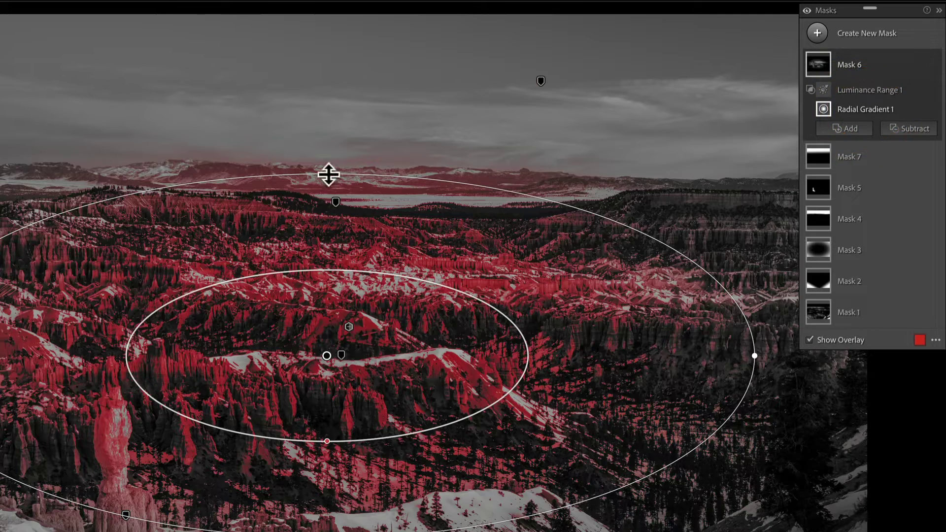
left_click_drag(327, 174, 325, 215)
left_click_drag(327, 354, 330, 365)
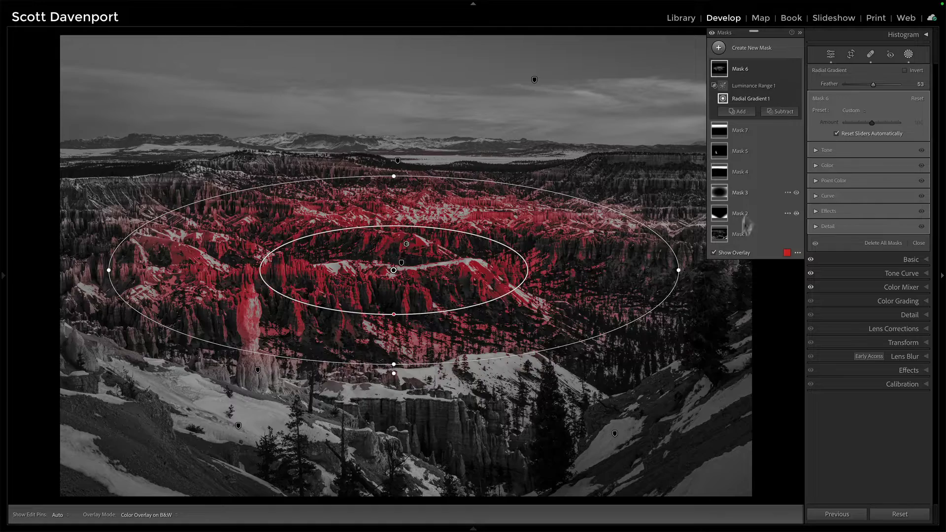
left_click(730, 253)
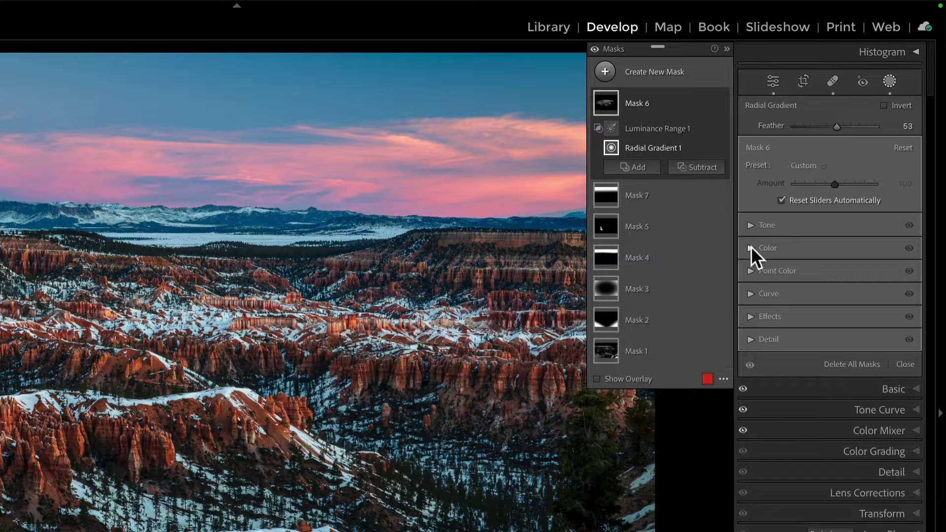
Raise Mask 6's Exposure to +0.17, with Temp reset to 0 after trying 65.
left_click(751, 247)
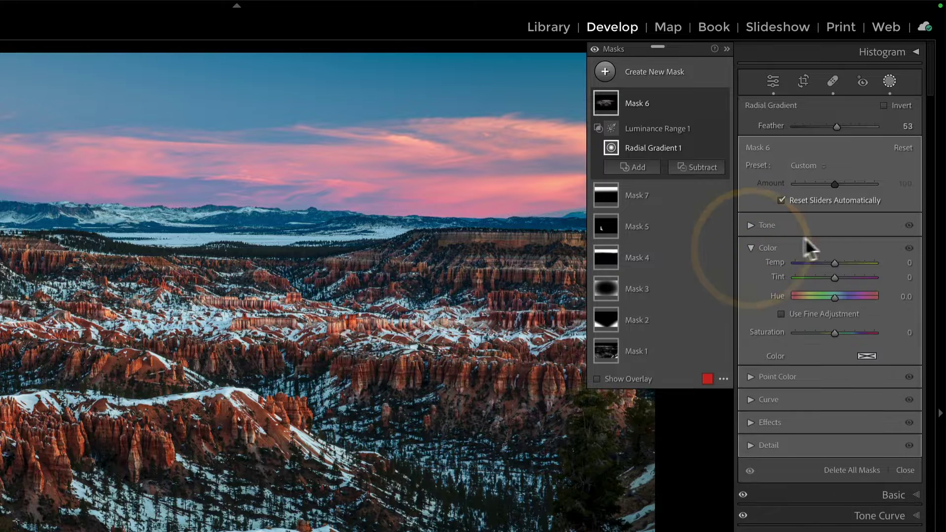
left_click(835, 262)
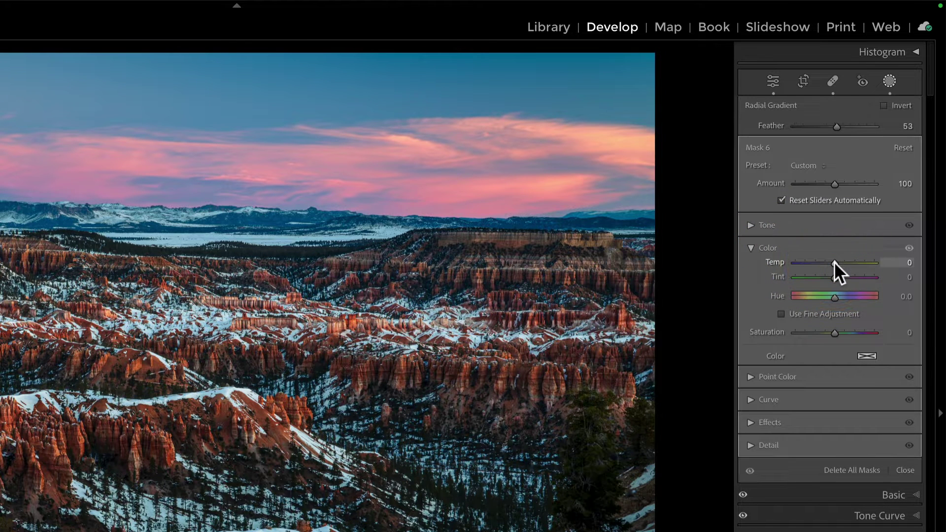
mouse_move(835, 263)
left_mouse_down()
mouse_move(860, 262)
mouse_move(836, 263)
left_mouse_up()
double_click(836, 262)
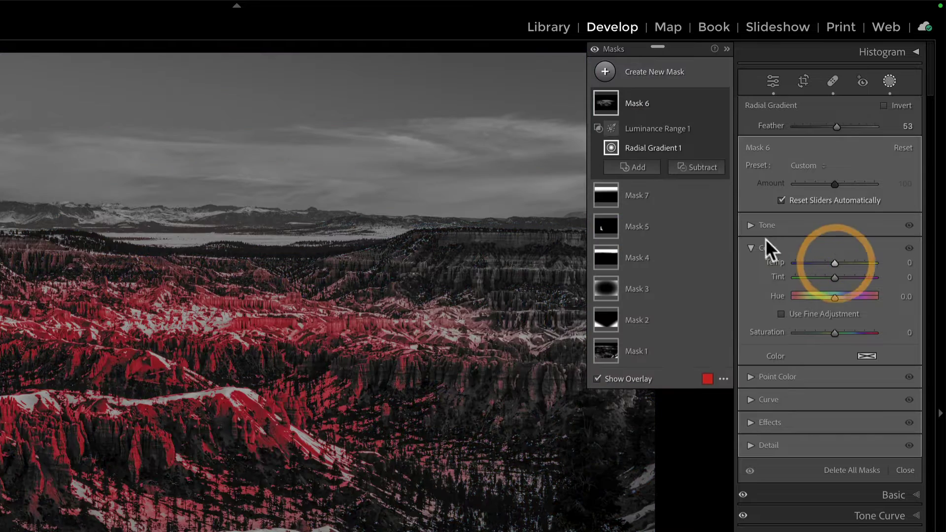
left_click(751, 224)
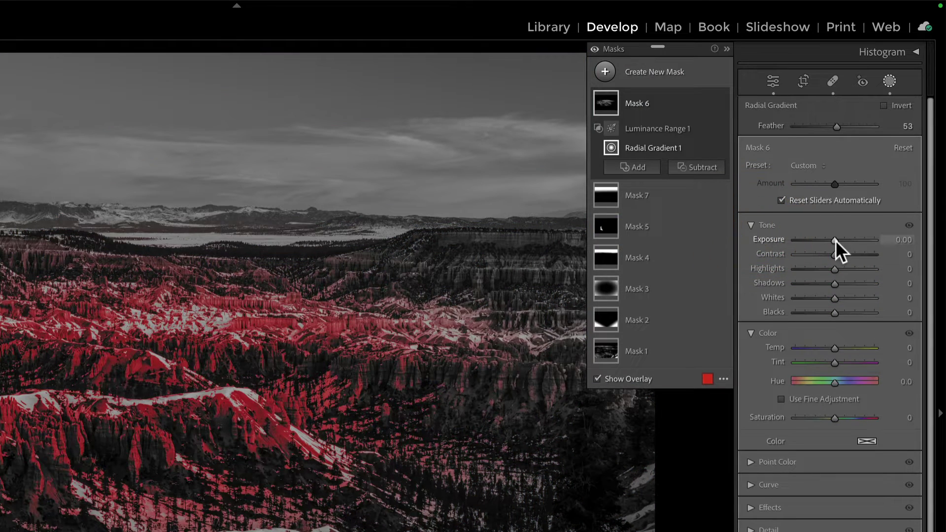
key("o")
left_click_drag(835, 240, 838, 241)
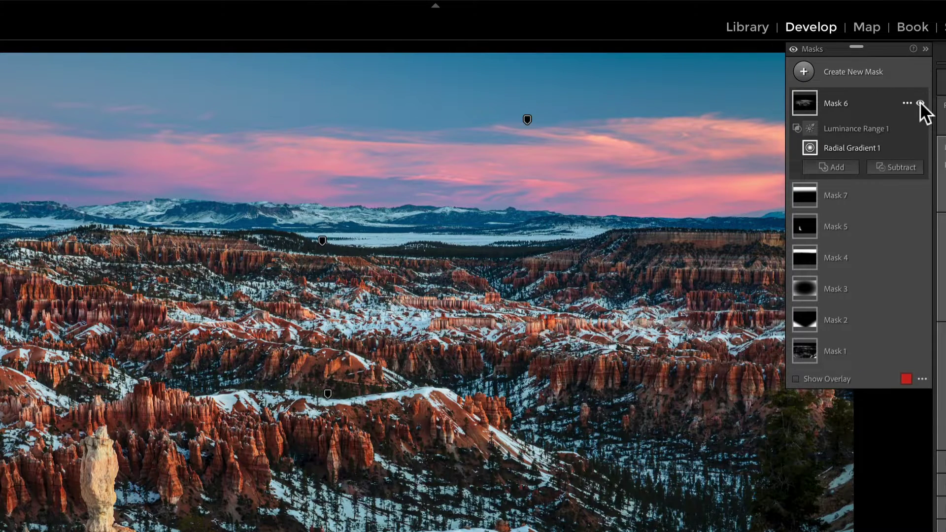
left_click(920, 102)
left_click(921, 101)
left_click(920, 101)
left_click(920, 102)
key("z")
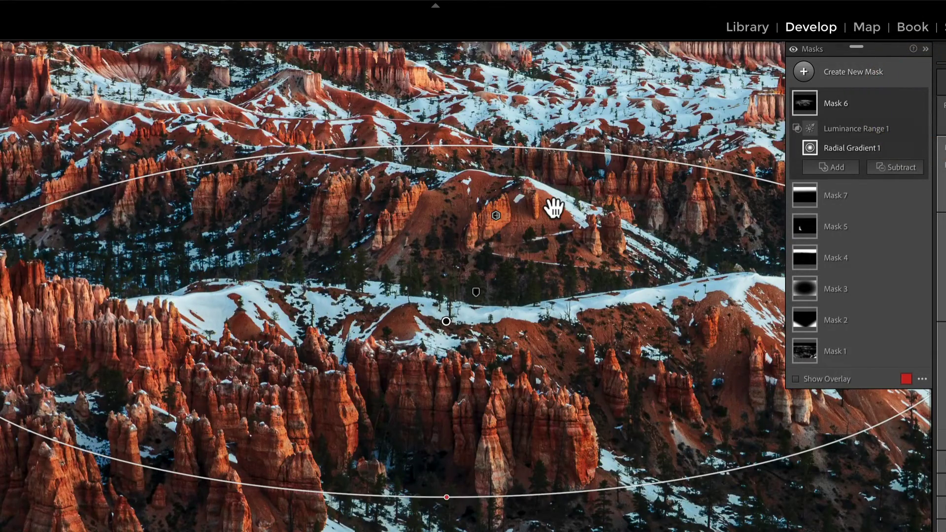
scroll(554, 208, "up", 3)
scroll(553, 208, "right", 3)
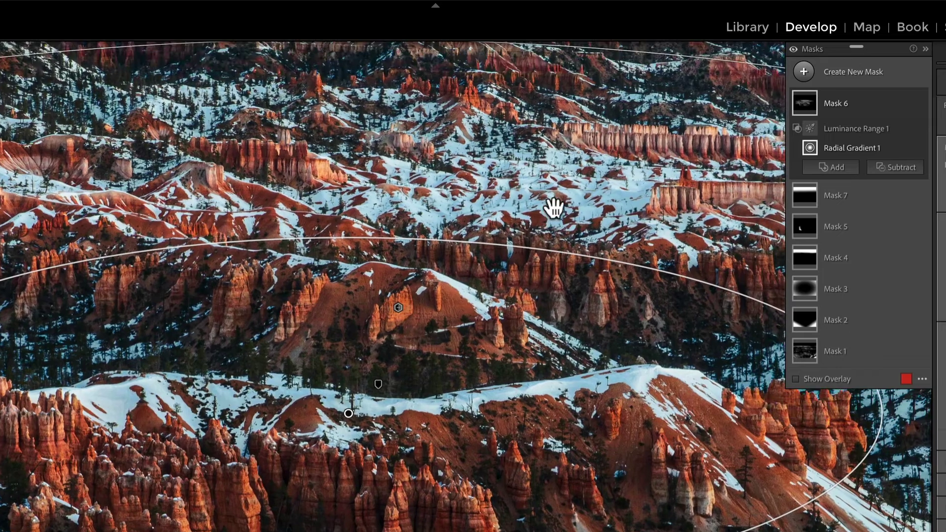
left_click(921, 103)
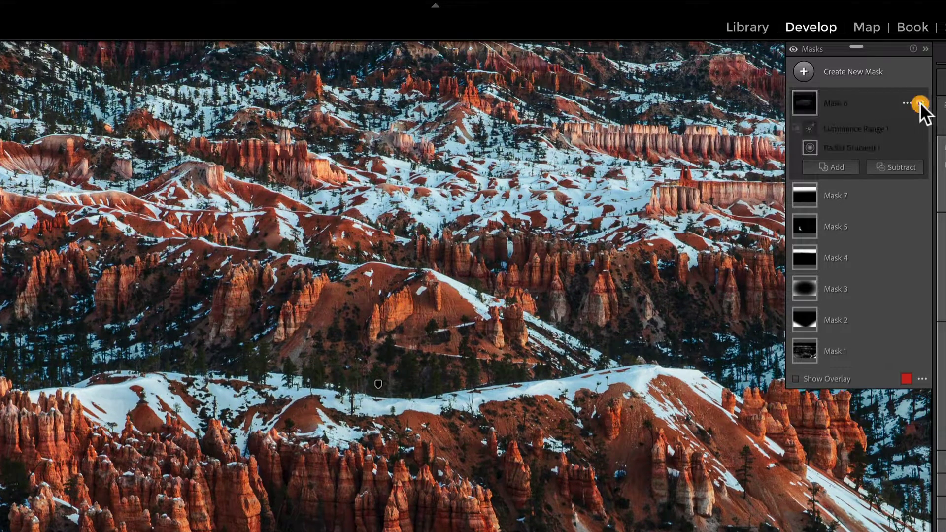
left_click(920, 102)
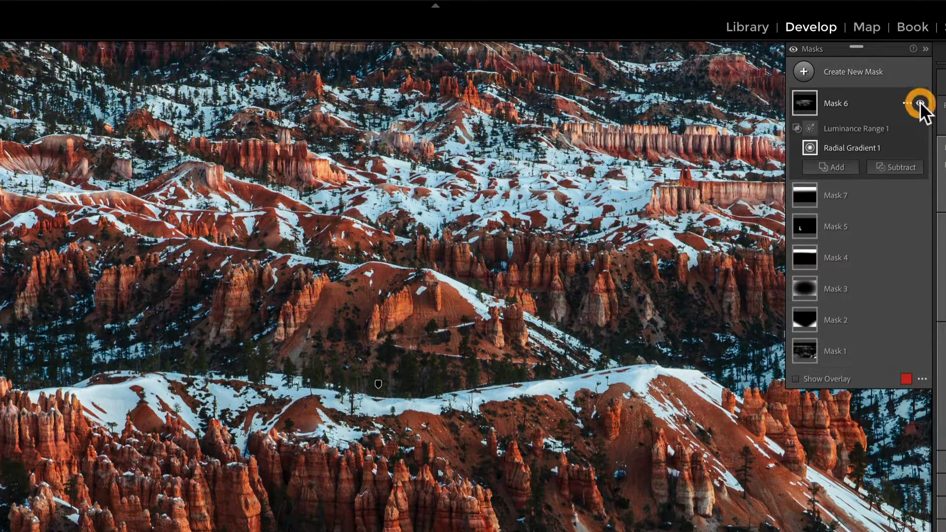
left_click(920, 101)
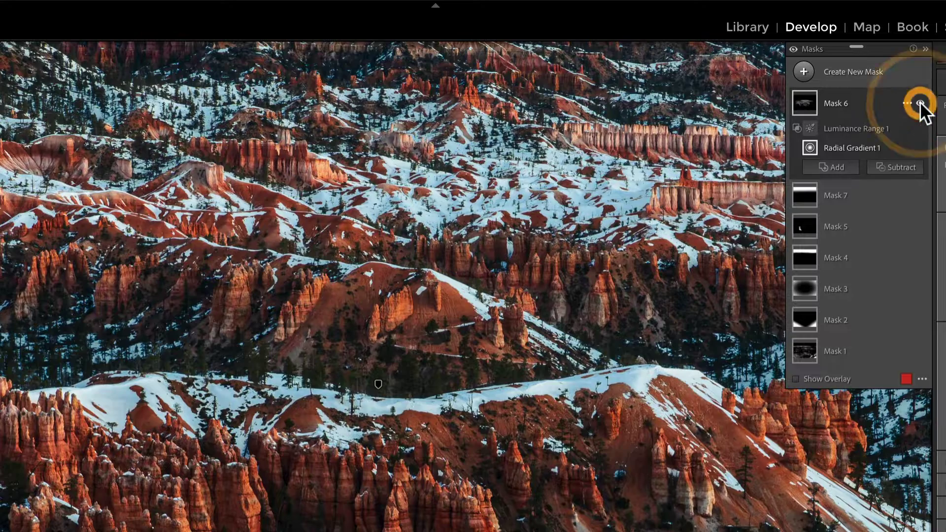